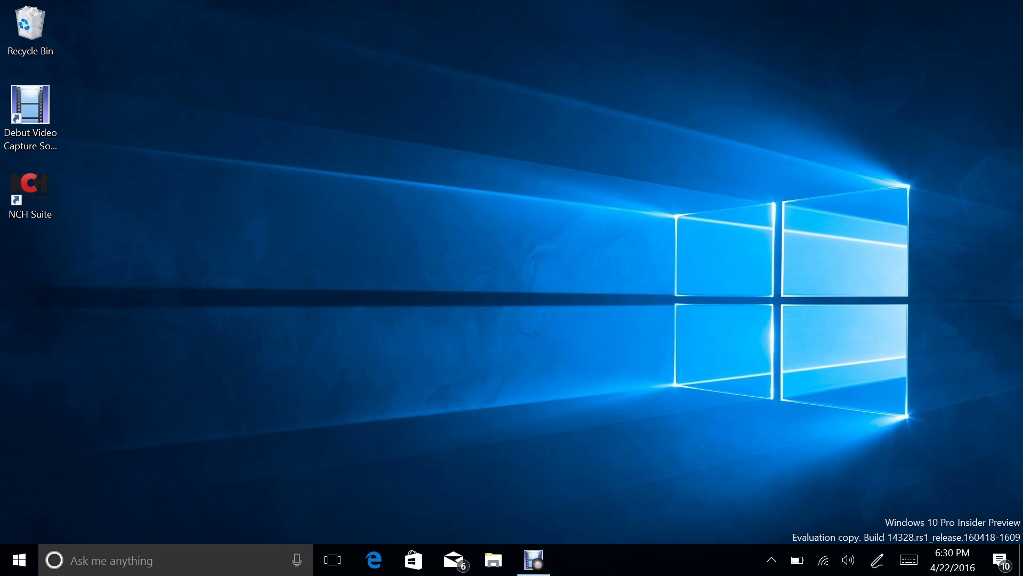
Open the Start menu showing the most used apps and live tiles
{"action": "key", "text": "super"}
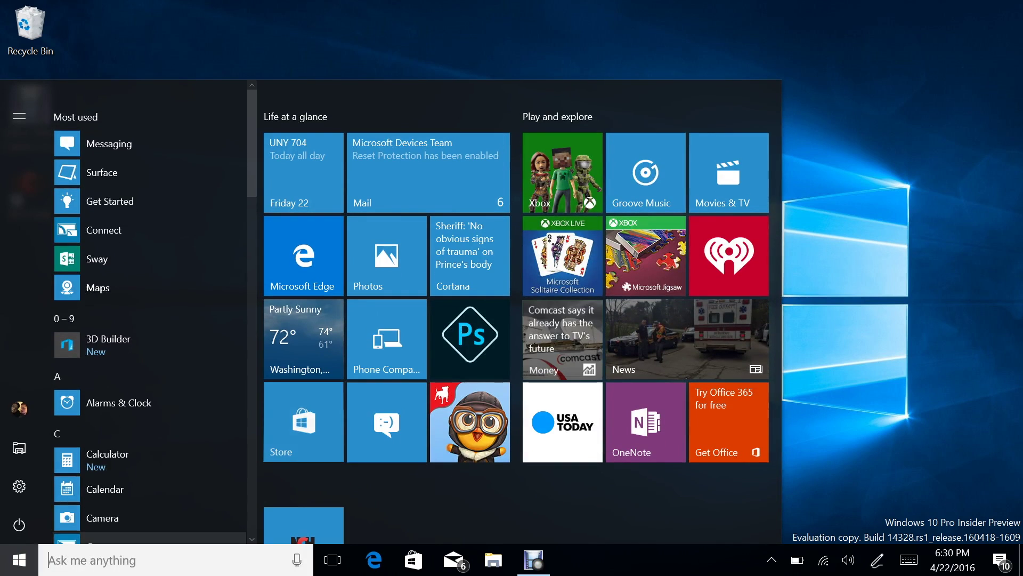
Scroll the Start menu app list down and back up, then close Start to the desktop
{"action": "scroll", "coordinate": [149, 421], "scroll_direction": "down", "scroll_amount": 10}
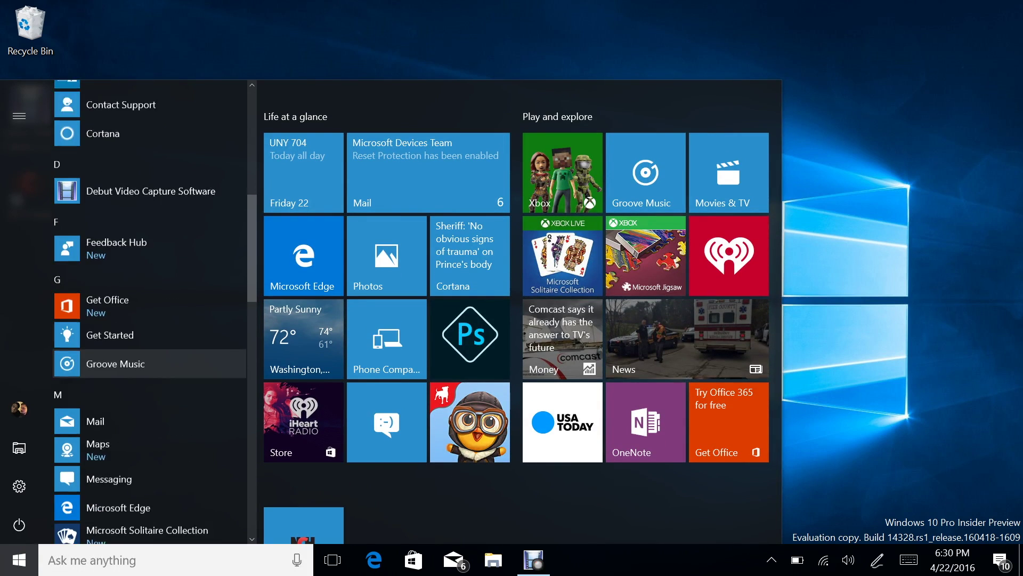
{"action": "scroll", "coordinate": [149, 411], "scroll_direction": "up", "scroll_amount": 4}
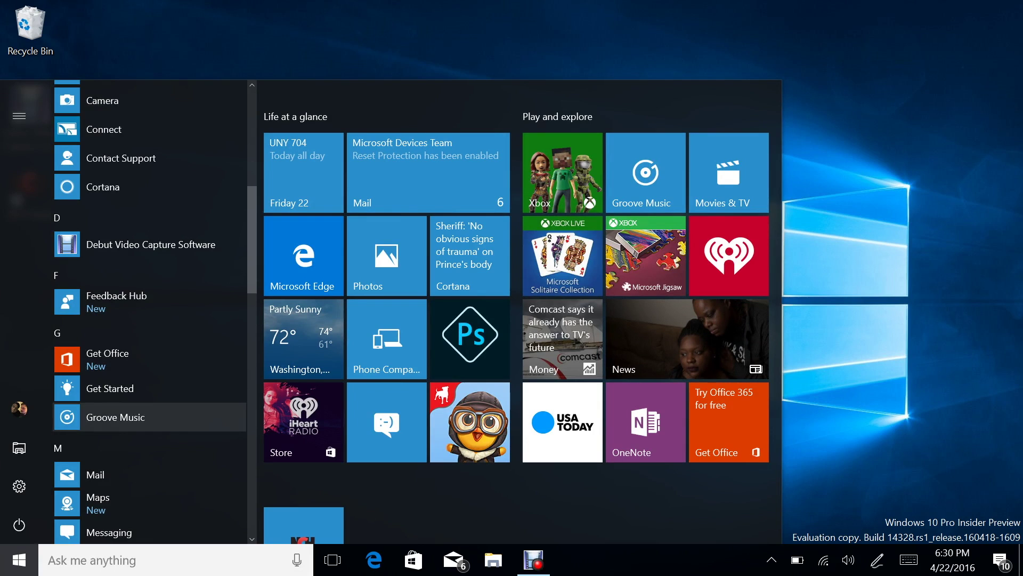
{"action": "key", "text": "super"}
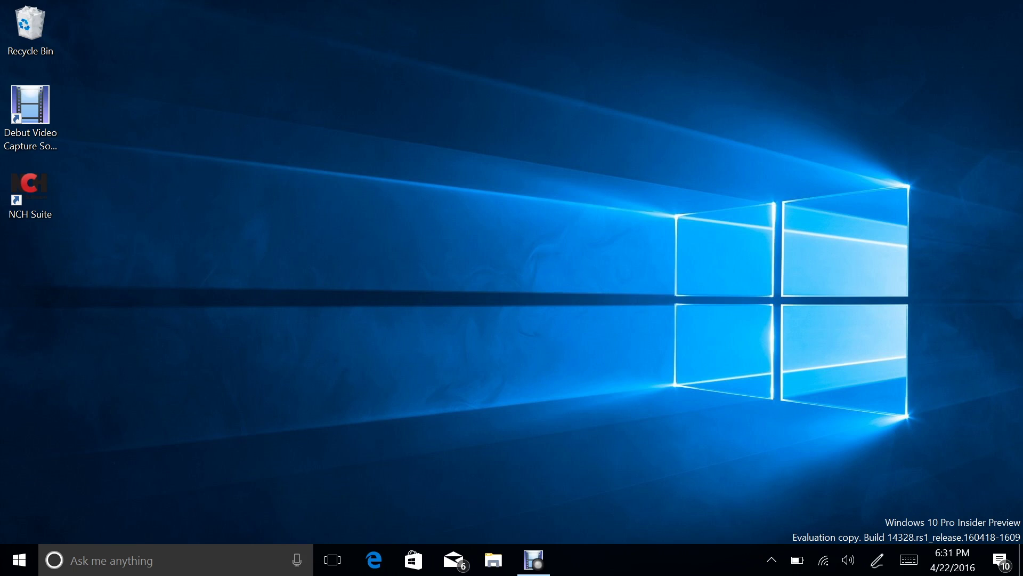
Check the taskbar's Windows Ink Workspace option, then start a new sticky note from Ink Workspace
{"action": "right_click", "coordinate": [708, 559]}
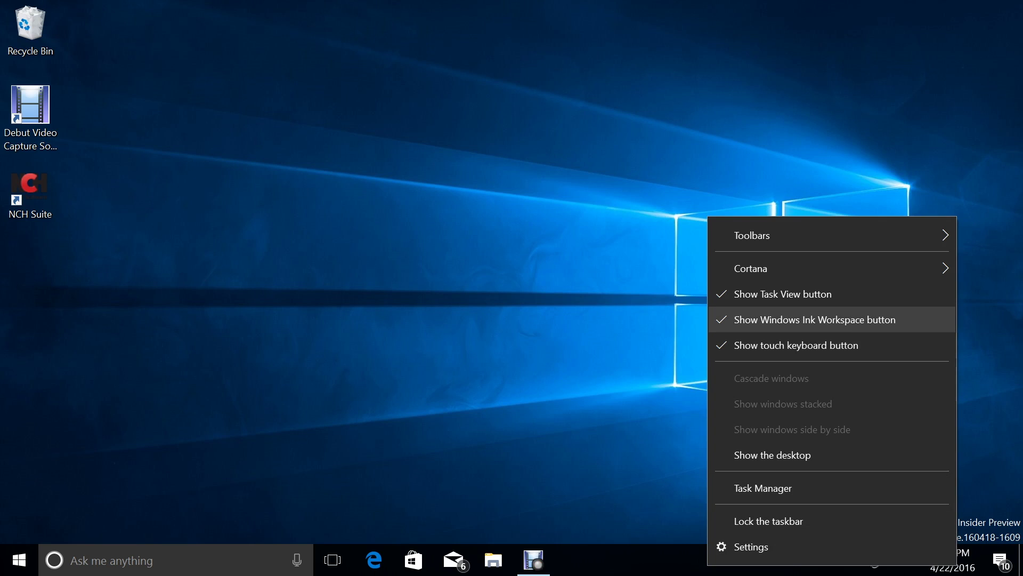
{"action": "left_click", "coordinate": [796, 345]}
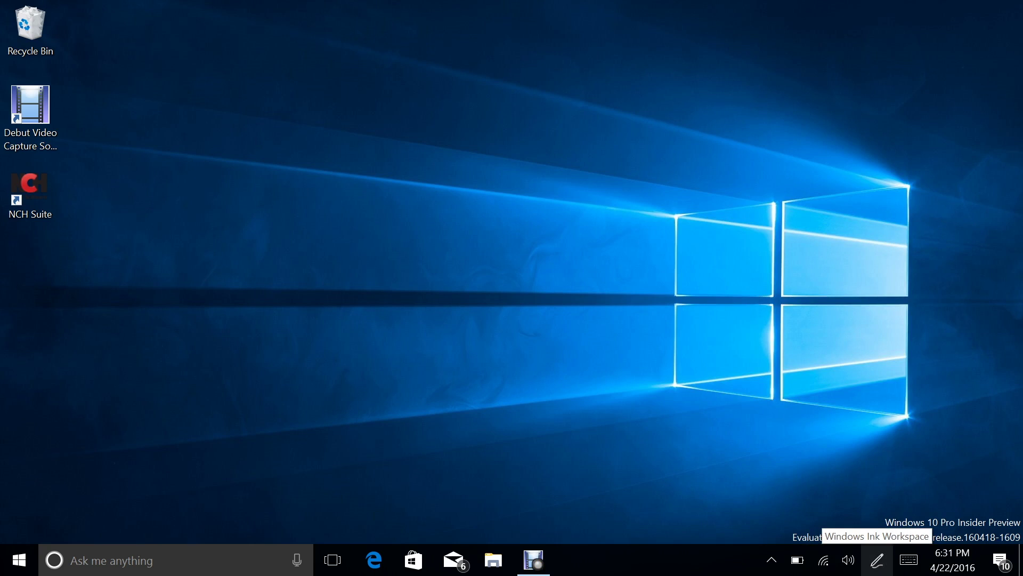
{"action": "left_click", "coordinate": [877, 560]}
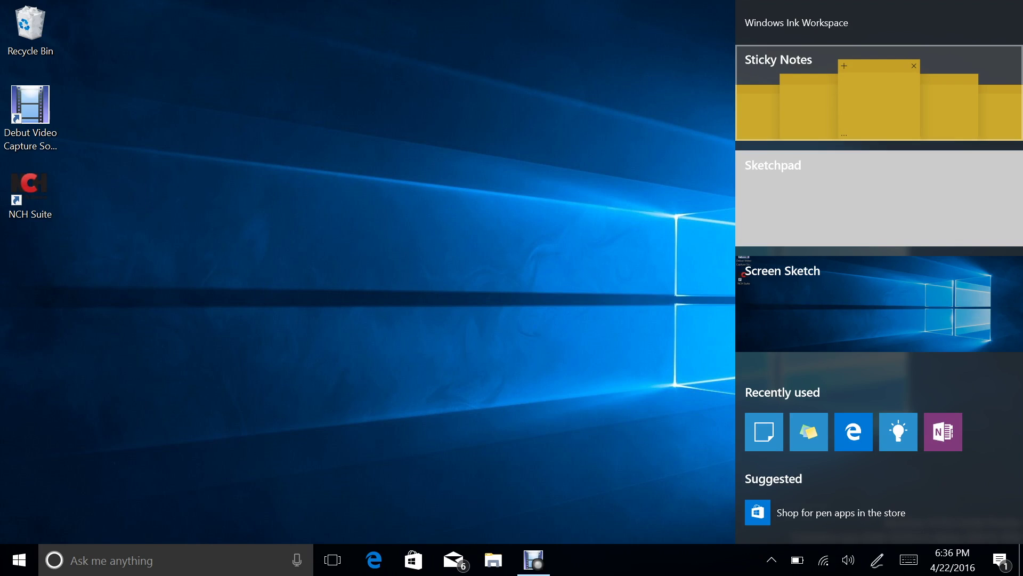
{"action": "left_click", "coordinate": [879, 93]}
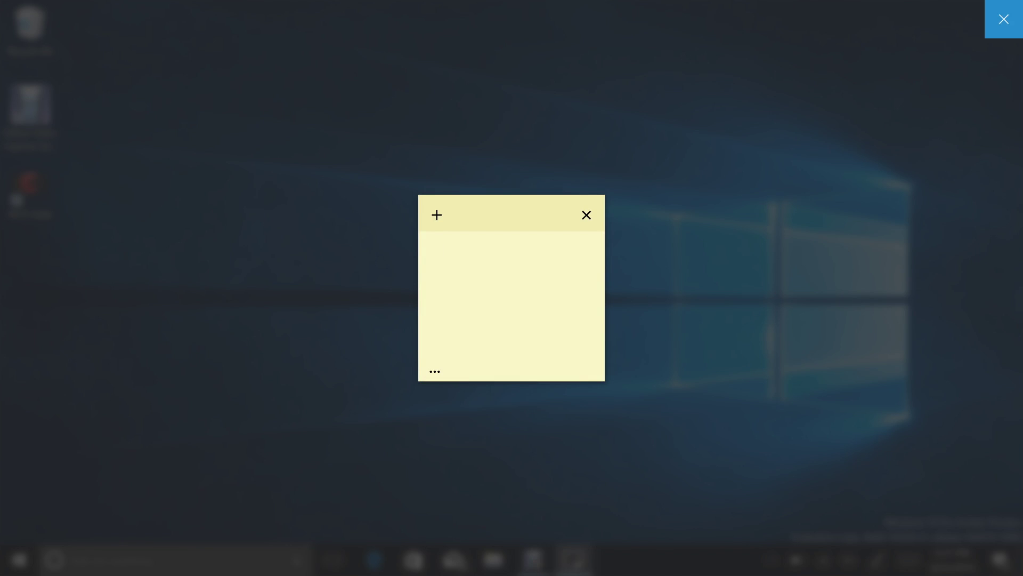
Handwrite "Meet me tomorrow" on the sticky note across two lines
{"action": "mouse_move", "coordinate": [462, 243]}
{"action": "left_mouse_down"}
{"action": "mouse_move", "coordinate": [435, 293]}
{"action": "mouse_move", "coordinate": [468, 291]}
{"action": "left_mouse_up"}
{"action": "mouse_move", "coordinate": [488, 261]}
{"action": "left_mouse_down"}
{"action": "mouse_move", "coordinate": [478, 278]}
{"action": "mouse_move", "coordinate": [518, 288]}
{"action": "left_mouse_up"}
{"action": "mouse_move", "coordinate": [544, 243]}
{"action": "left_mouse_down"}
{"action": "mouse_move", "coordinate": [532, 287]}
{"action": "mouse_move", "coordinate": [572, 282]}
{"action": "mouse_move", "coordinate": [575, 298]}
{"action": "mouse_move", "coordinate": [594, 282]}
{"action": "mouse_move", "coordinate": [603, 301]}
{"action": "left_mouse_up"}
{"action": "mouse_move", "coordinate": [441, 311]}
{"action": "left_mouse_down"}
{"action": "mouse_move", "coordinate": [477, 351]}
{"action": "mouse_move", "coordinate": [496, 331]}
{"action": "mouse_move", "coordinate": [532, 352]}
{"action": "mouse_move", "coordinate": [558, 333]}
{"action": "mouse_move", "coordinate": [603, 333]}
{"action": "left_mouse_up"}
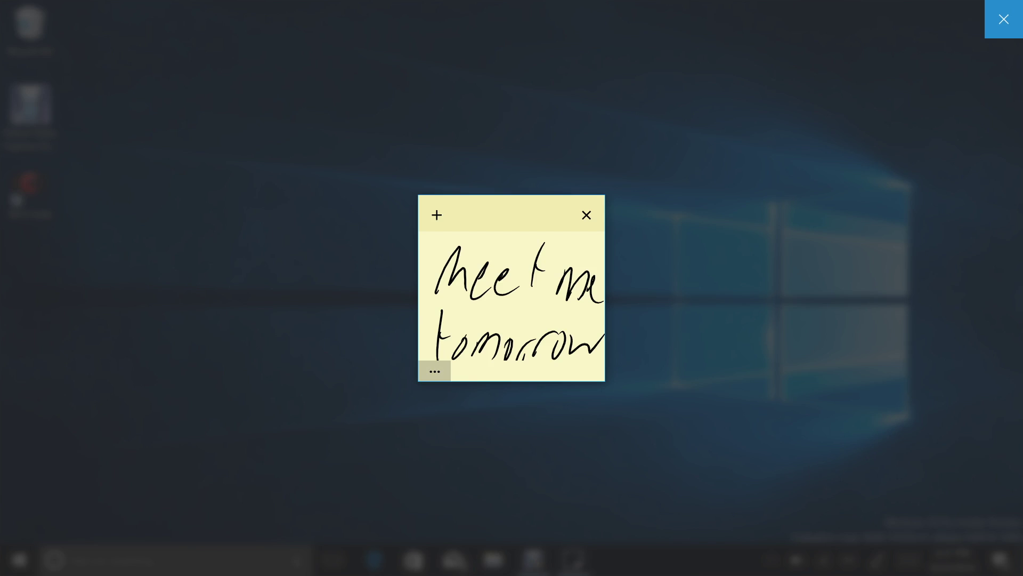
Change the note's colour from yellow to pink, then glance at its settings options
{"action": "left_click", "coordinate": [434, 370]}
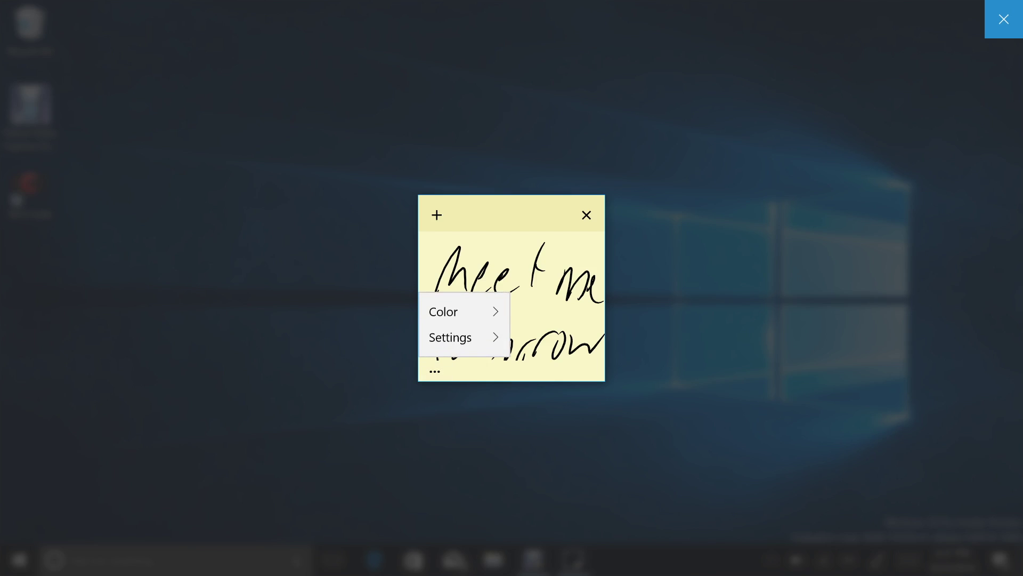
{"action": "mouse_move", "coordinate": [443, 312]}
{"action": "left_click", "coordinate": [524, 273]}
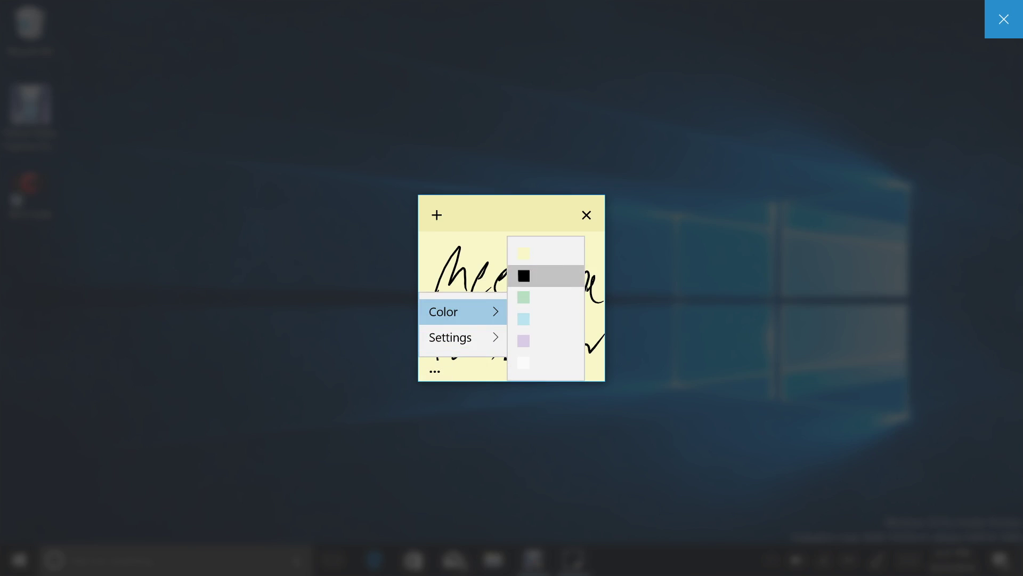
{"action": "left_click", "coordinate": [434, 371]}
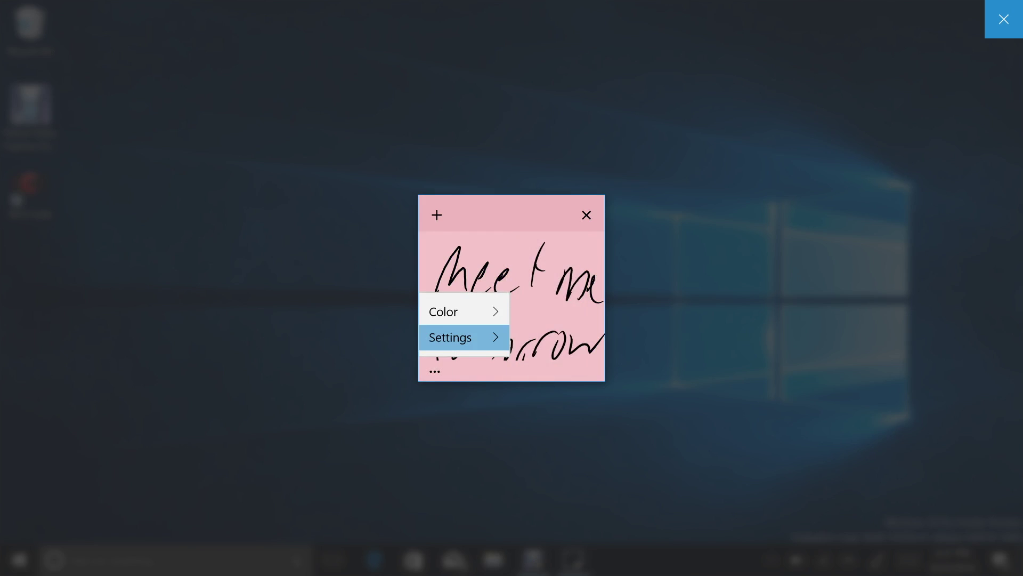
{"action": "mouse_move", "coordinate": [447, 335]}
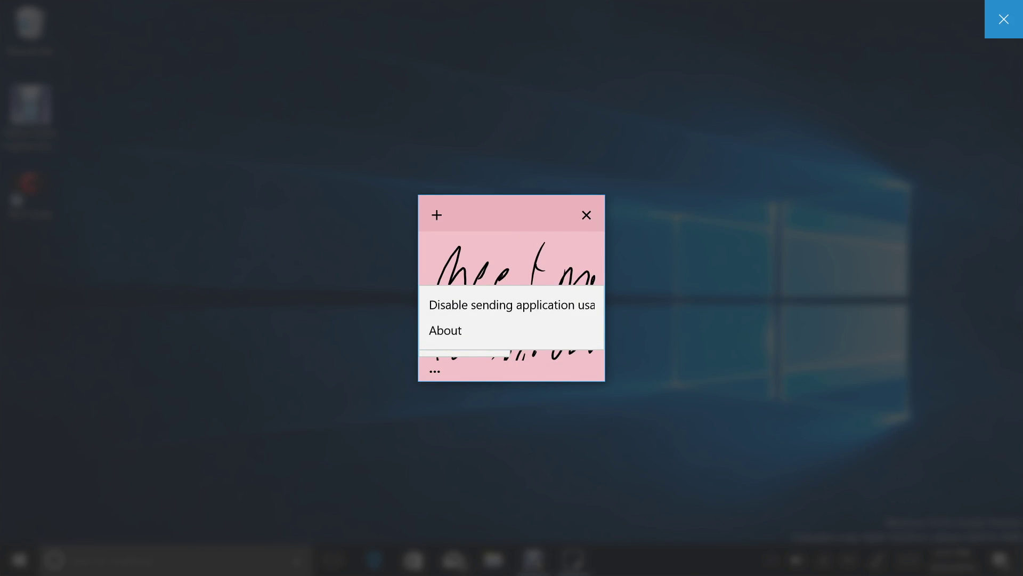
{"action": "key", "text": "Escape"}
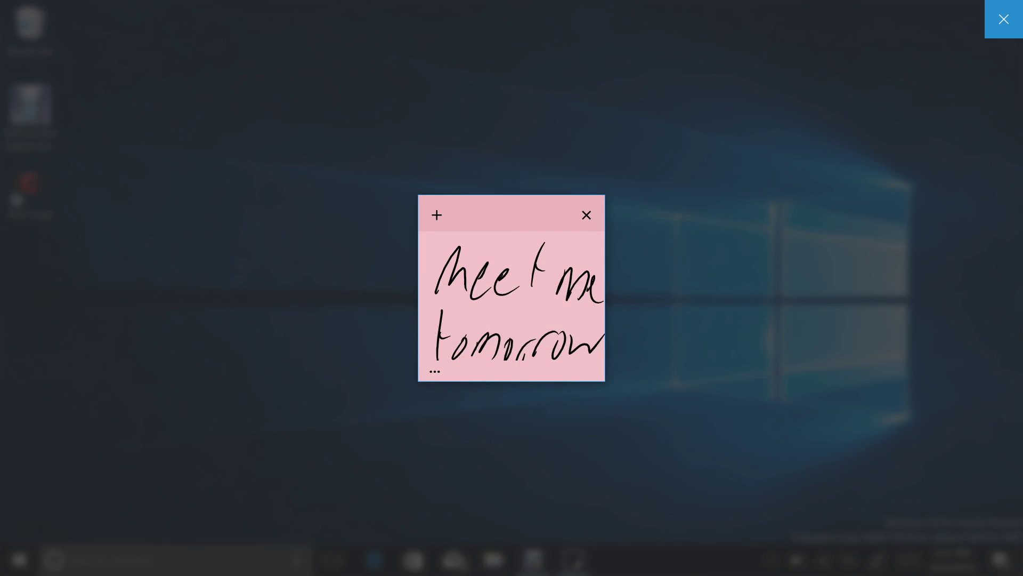
Close the ink note and launch the Sticky Notes desktop app by searching 'sticky'
{"action": "left_click", "coordinate": [1004, 19]}
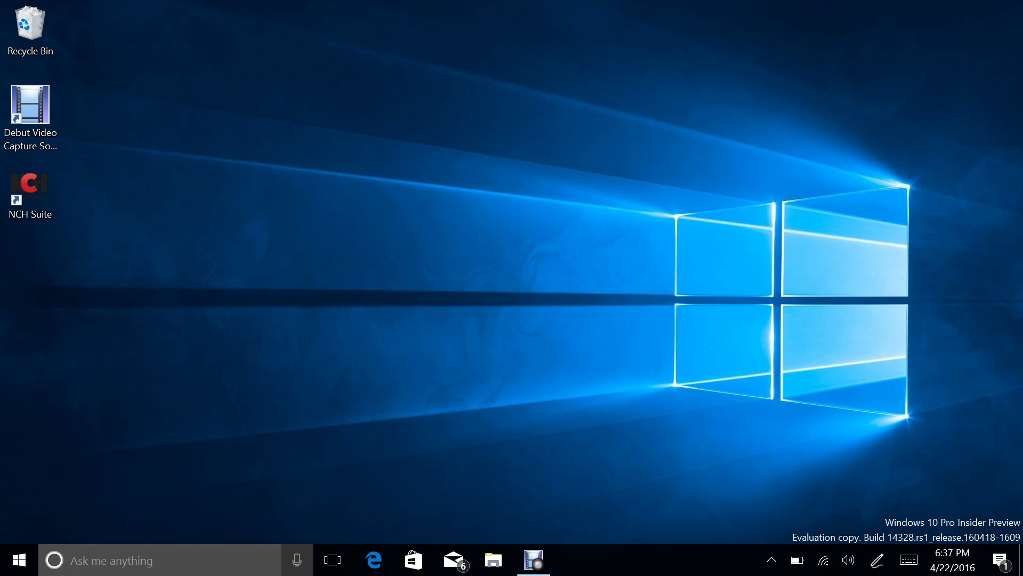
{"action": "left_click", "coordinate": [160, 559]}
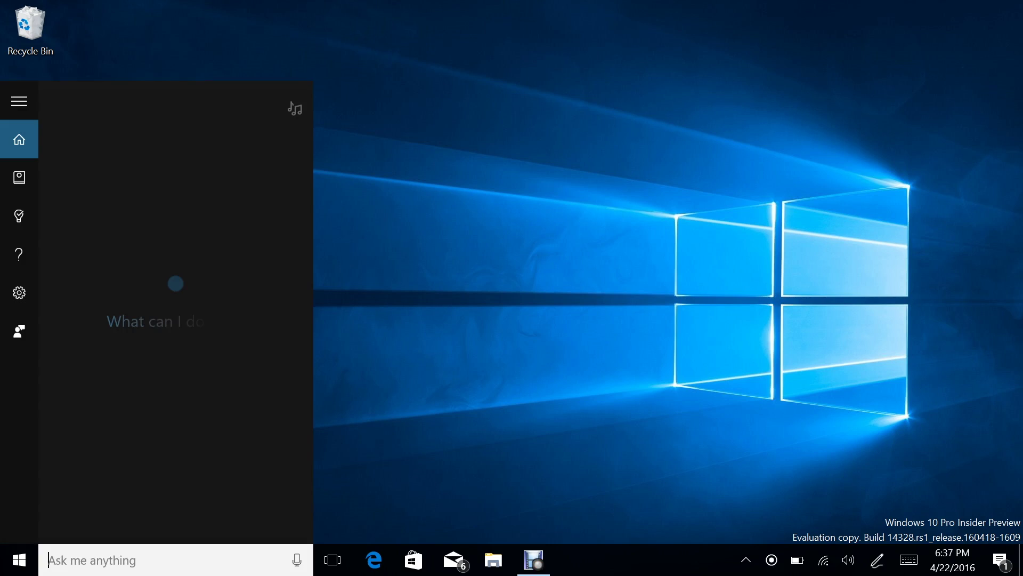
{"action": "type", "text": "s"}
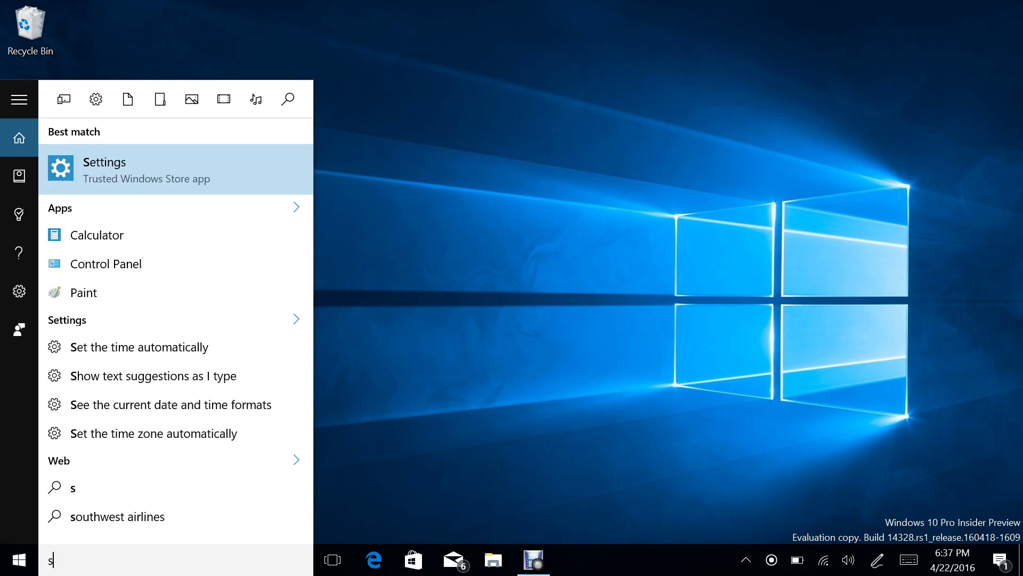
{"action": "type", "text": "ticky"}
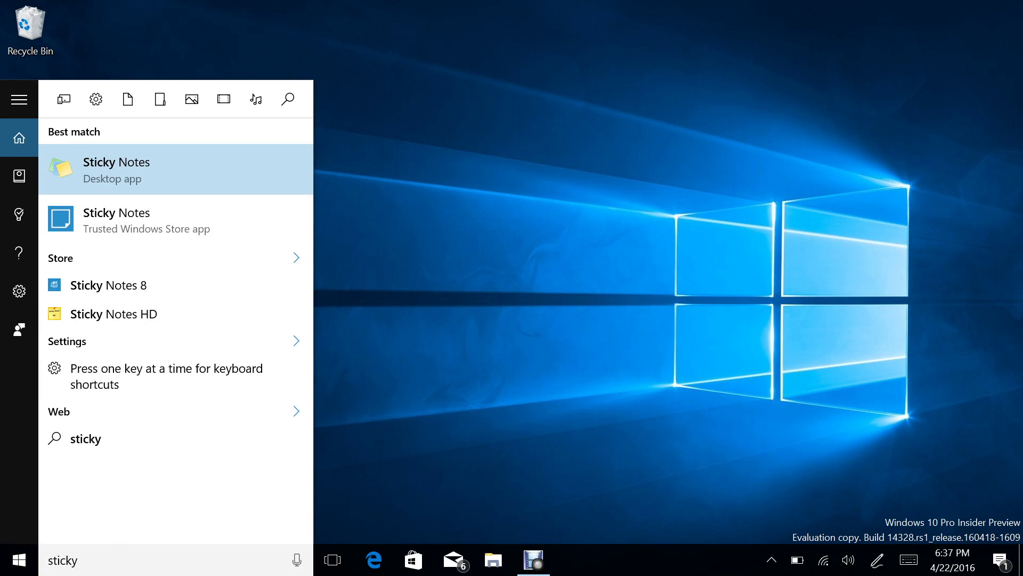
{"action": "key", "text": "Return"}
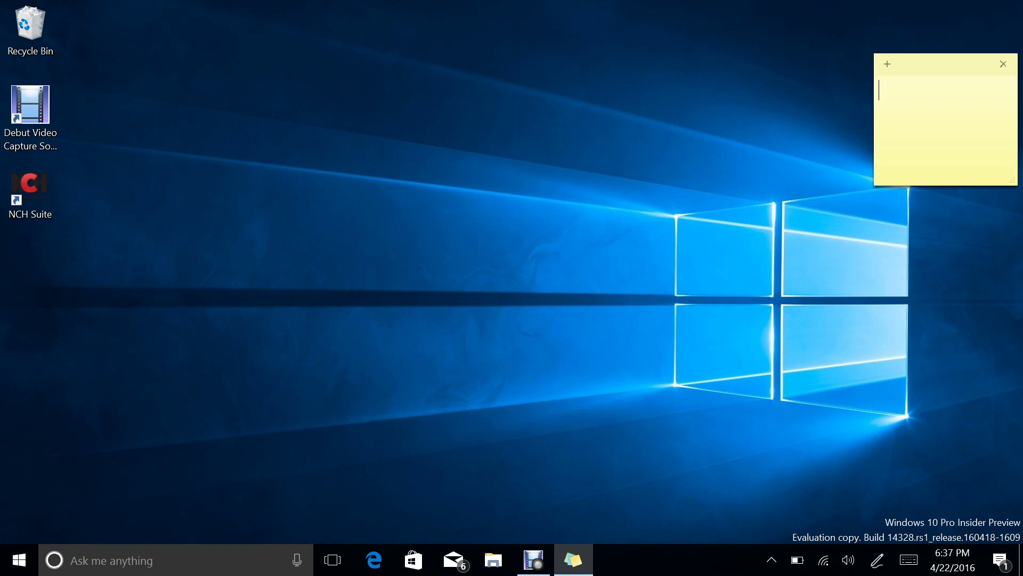
Scribble on the desktop sticky note, then delete it and confirm Yes
{"action": "mouse_move", "coordinate": [888, 118]}
{"action": "left_mouse_down"}
{"action": "mouse_move", "coordinate": [917, 110]}
{"action": "mouse_move", "coordinate": [953, 133]}
{"action": "mouse_move", "coordinate": [959, 107]}
{"action": "left_mouse_up"}
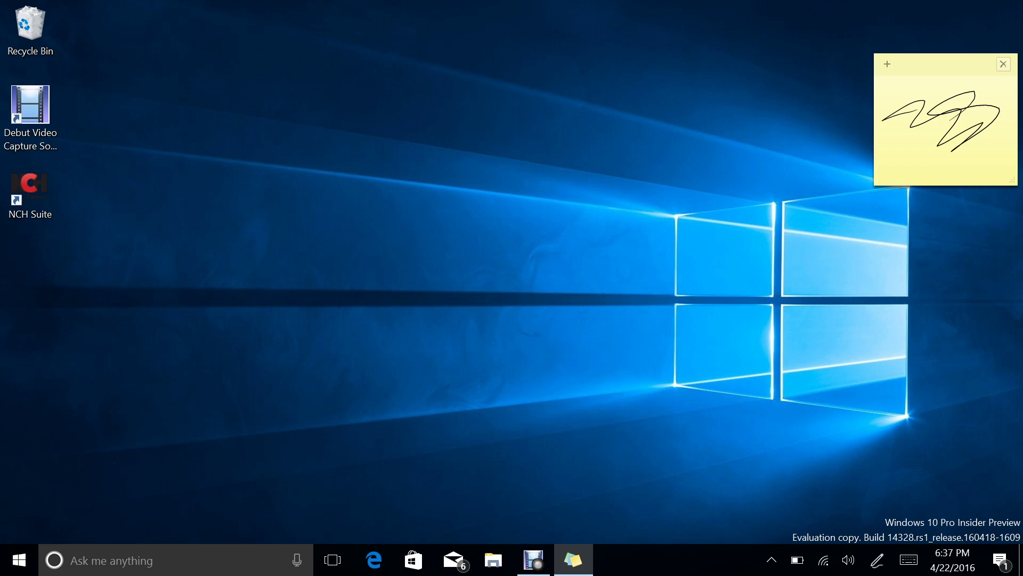
{"action": "left_click", "coordinate": [1003, 64]}
{"action": "left_click", "coordinate": [920, 135]}
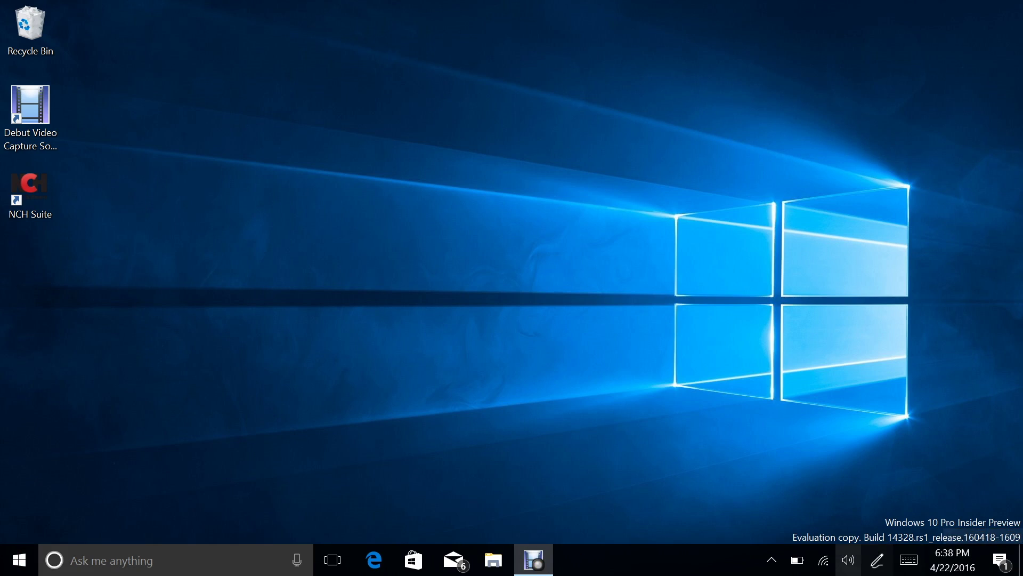
{"action": "left_click", "coordinate": [876, 559]}
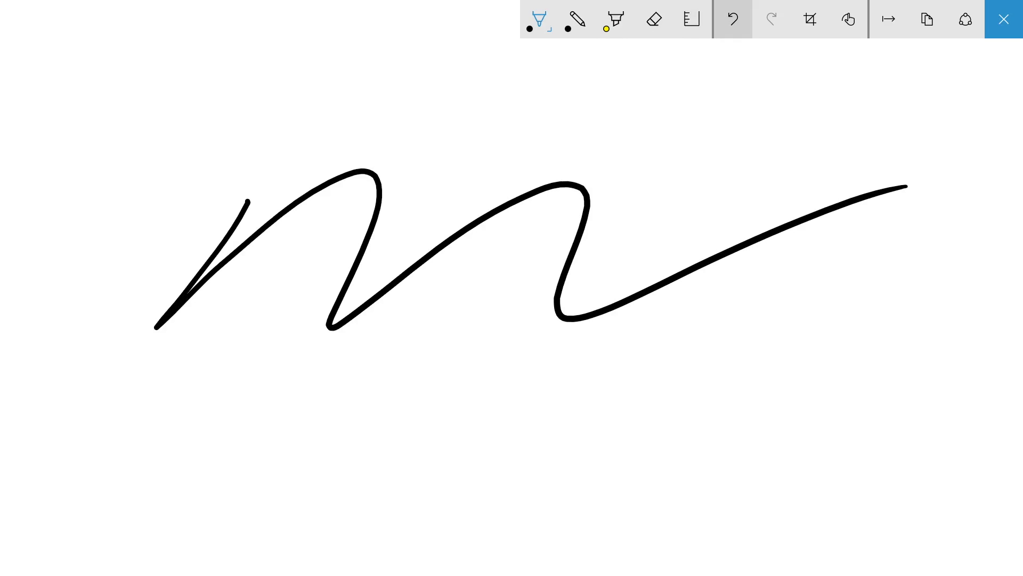
Draw a straight pencil line along the ruler across the wavy stroke
{"action": "left_click", "coordinate": [616, 19]}
{"action": "left_click", "coordinate": [577, 19]}
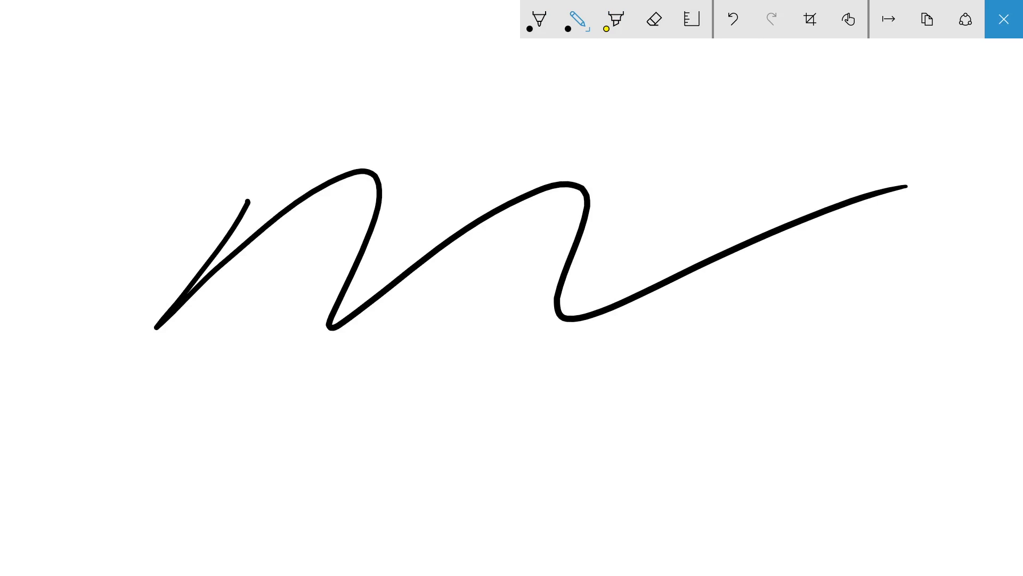
{"action": "left_click", "coordinate": [692, 19]}
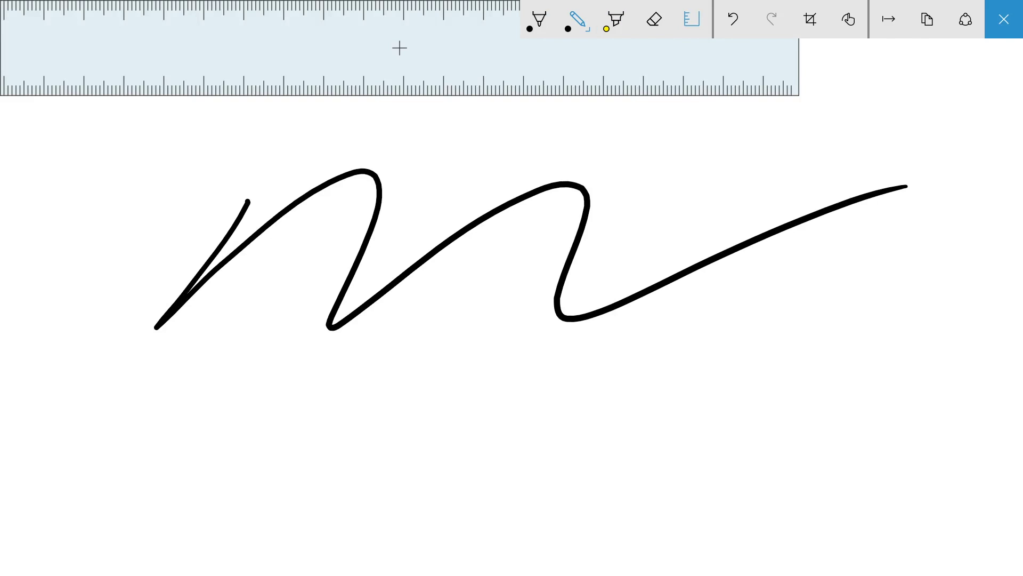
{"action": "mouse_move", "coordinate": [399, 48]}
{"action": "left_mouse_down"}
{"action": "mouse_move", "coordinate": [477, 277]}
{"action": "mouse_move", "coordinate": [505, 293]}
{"action": "left_mouse_up"}
{"action": "scroll", "coordinate": [505, 293], "scroll_direction": "up", "scroll_amount": 5}
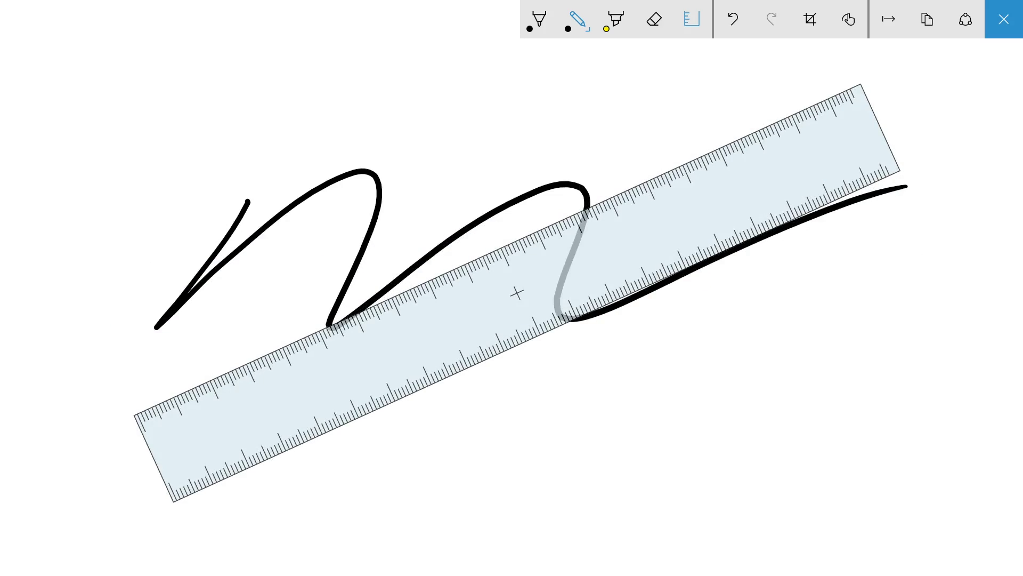
{"action": "left_click_drag", "start_coordinate": [195, 384], "coordinate": [860, 82]}
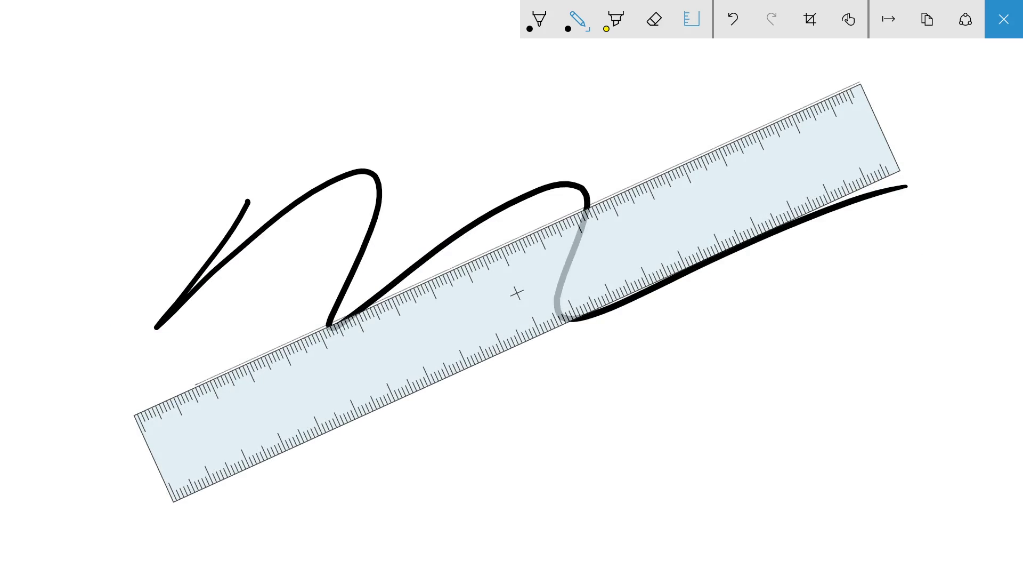
Slide the ruler aside, turn the Ruler off, and open the sketch's Share options
{"action": "mouse_move", "coordinate": [517, 293]}
{"action": "left_mouse_down"}
{"action": "mouse_move", "coordinate": [660, 460]}
{"action": "mouse_move", "coordinate": [560, 376]}
{"action": "mouse_move", "coordinate": [530, 184]}
{"action": "left_mouse_up"}
{"action": "scroll", "coordinate": [544, 247], "scroll_direction": "down", "scroll_amount": 6}
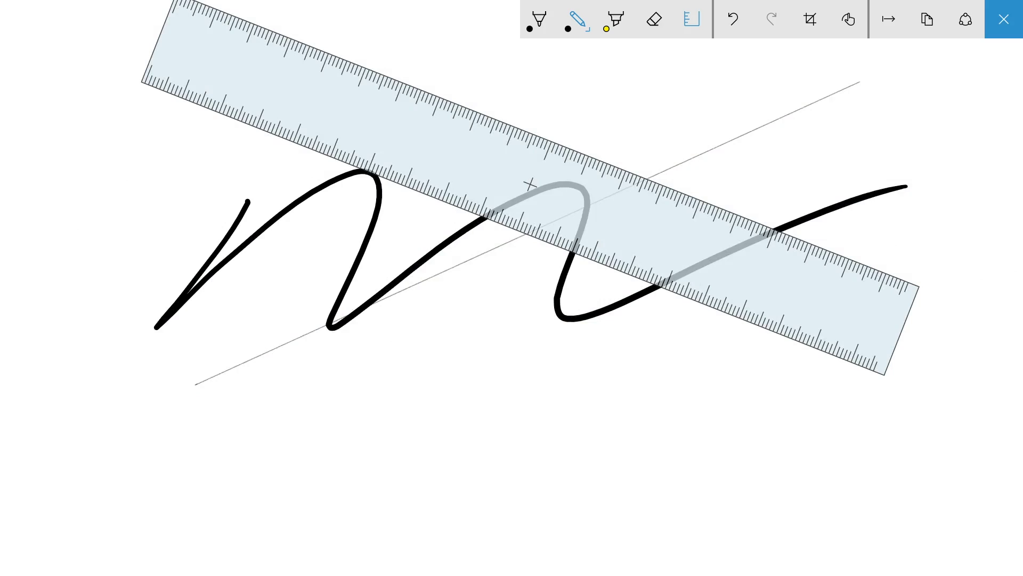
{"action": "left_click", "coordinate": [692, 20]}
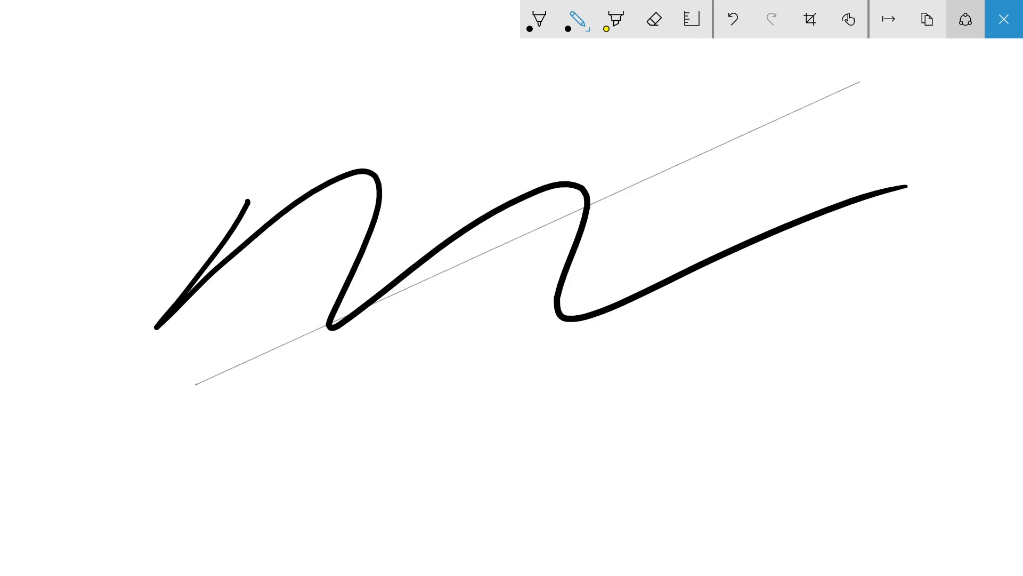
{"action": "left_click", "coordinate": [965, 19]}
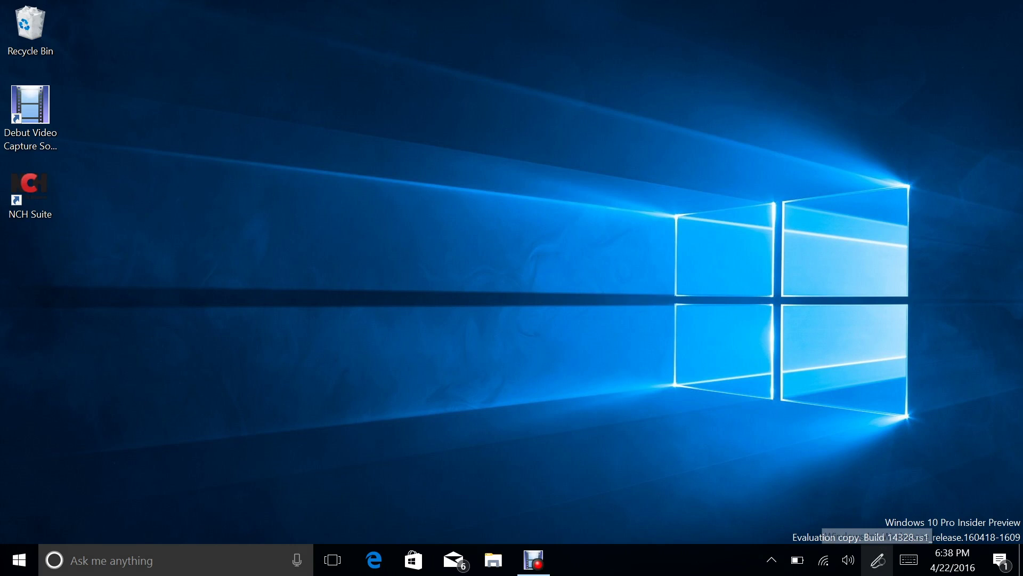
{"action": "left_click", "coordinate": [877, 559]}
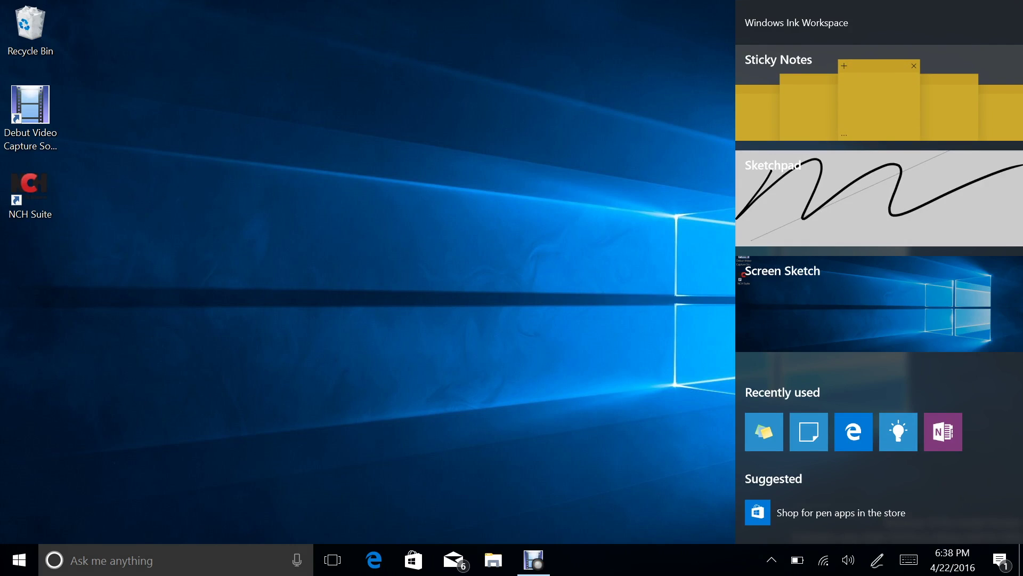
{"action": "left_click", "coordinate": [879, 304]}
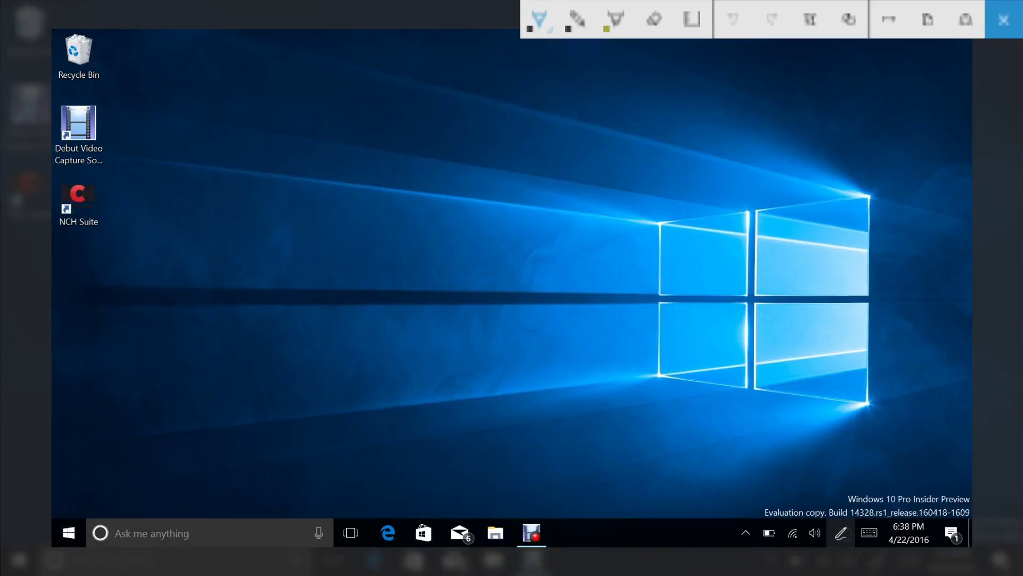
{"action": "mouse_move", "coordinate": [534, 232]}
{"action": "left_mouse_down"}
{"action": "mouse_move", "coordinate": [522, 244]}
{"action": "mouse_move", "coordinate": [815, 388]}
{"action": "left_mouse_up"}
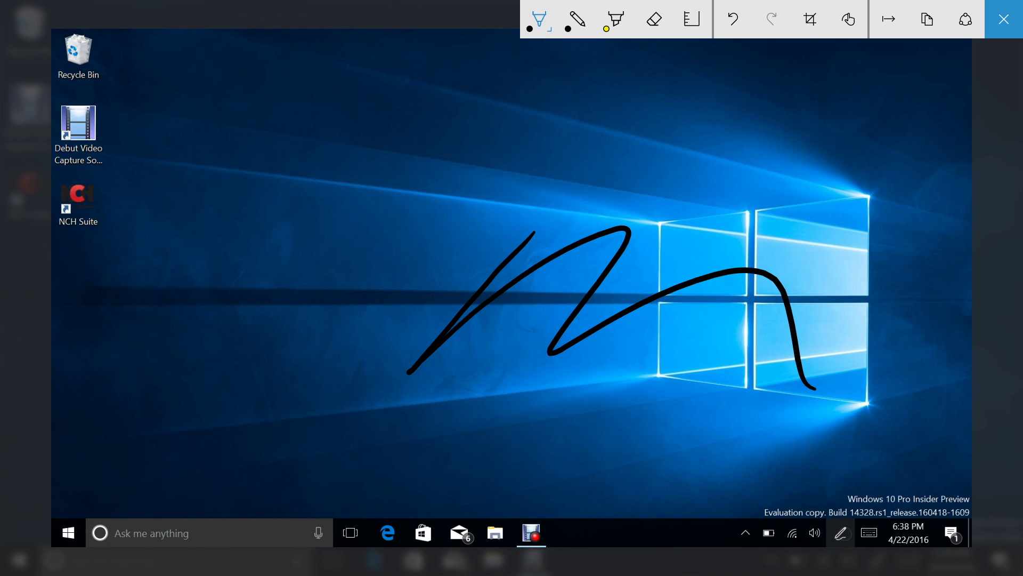
{"action": "key", "text": "Escape"}
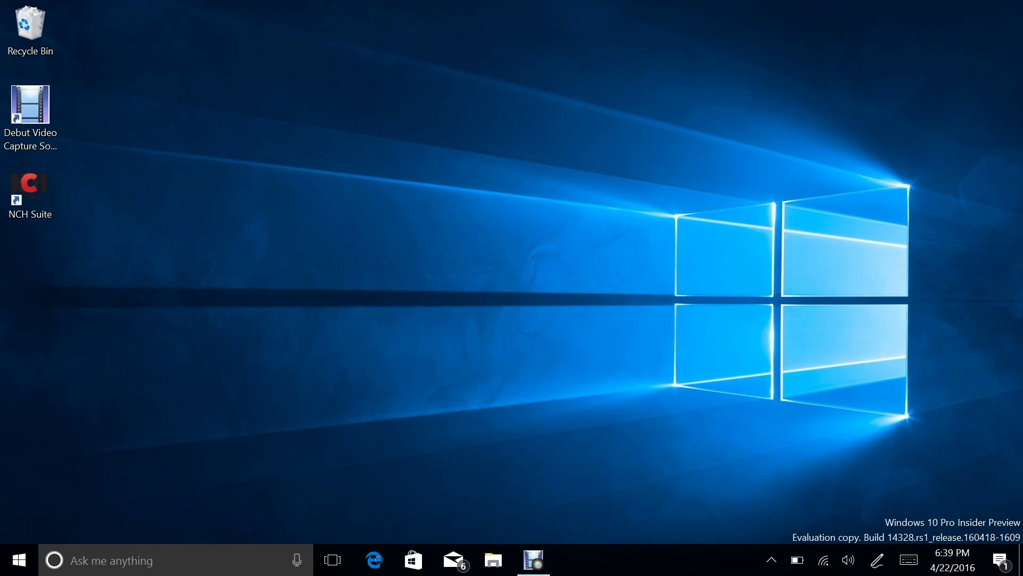
{"action": "key", "text": "super+1"}
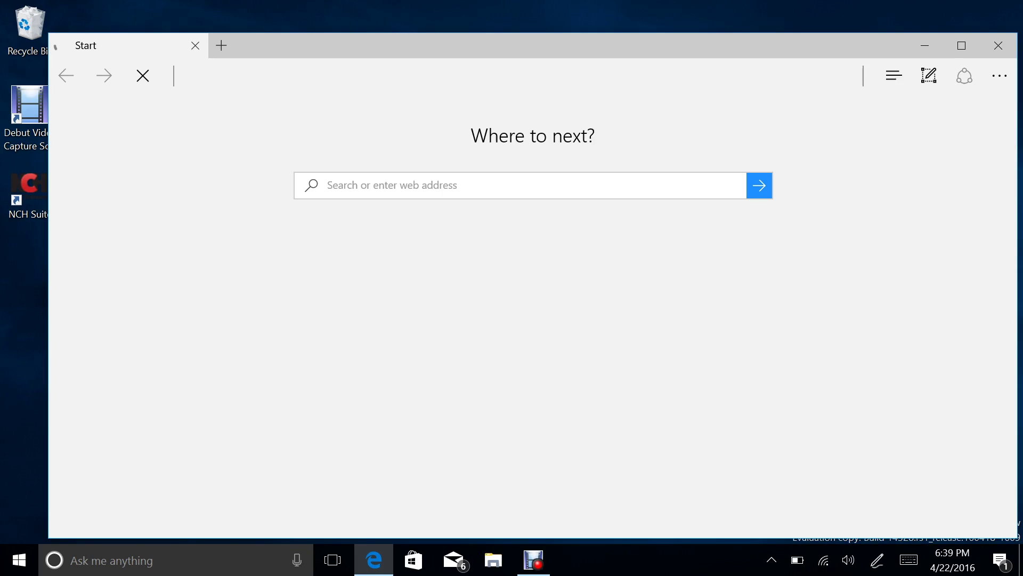
{"action": "type", "text": "google.com/"}
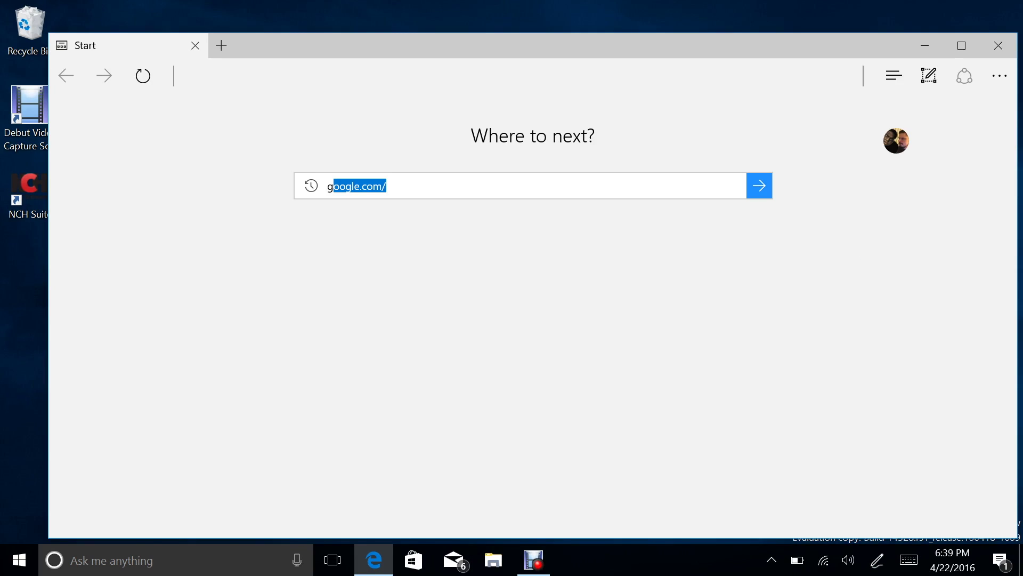
{"action": "key", "text": "Return"}
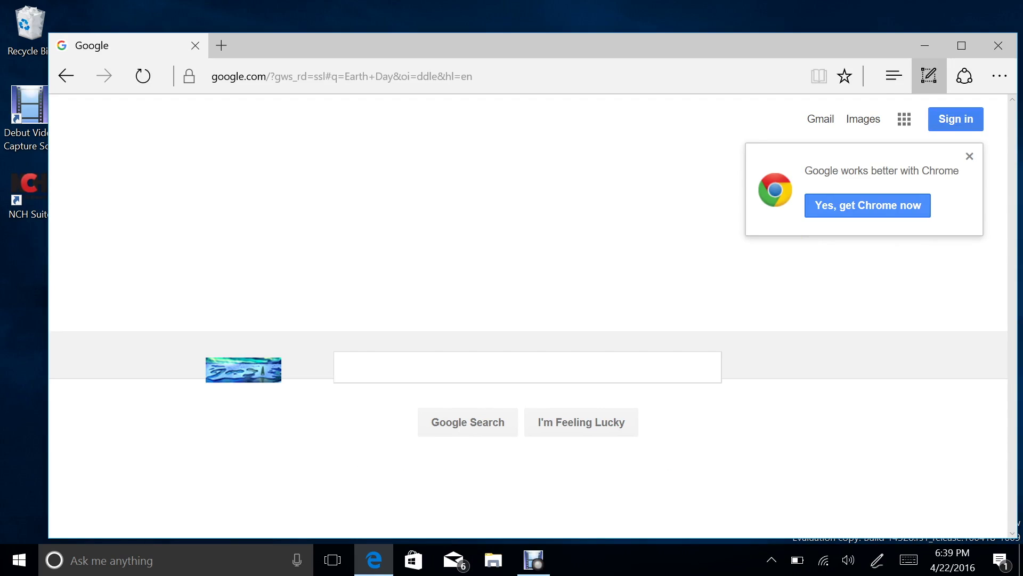
{"action": "left_click", "coordinate": [929, 76]}
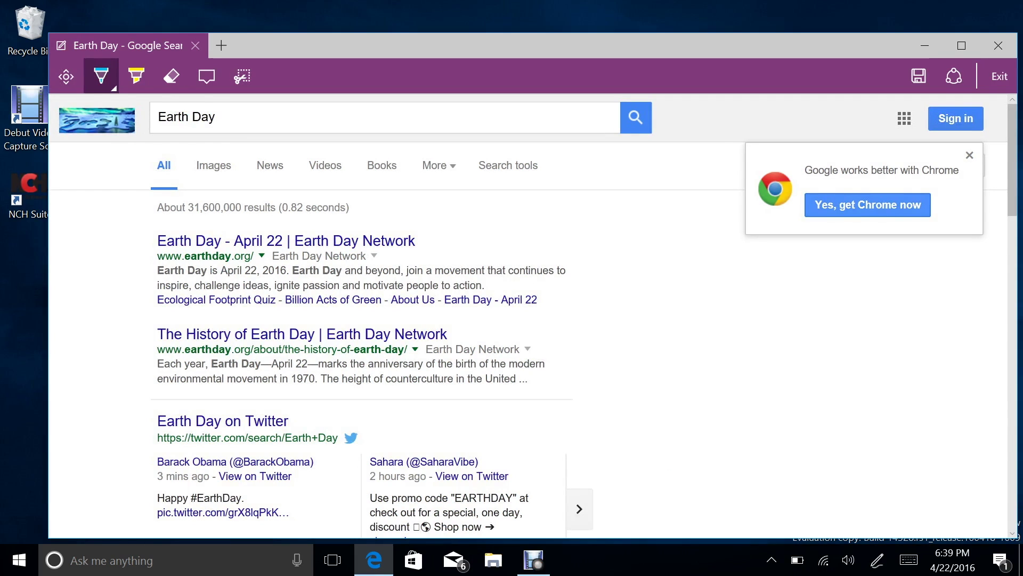
{"action": "mouse_move", "coordinate": [621, 226]}
{"action": "left_mouse_down"}
{"action": "mouse_move", "coordinate": [581, 242]}
{"action": "mouse_move", "coordinate": [634, 336]}
{"action": "left_mouse_up"}
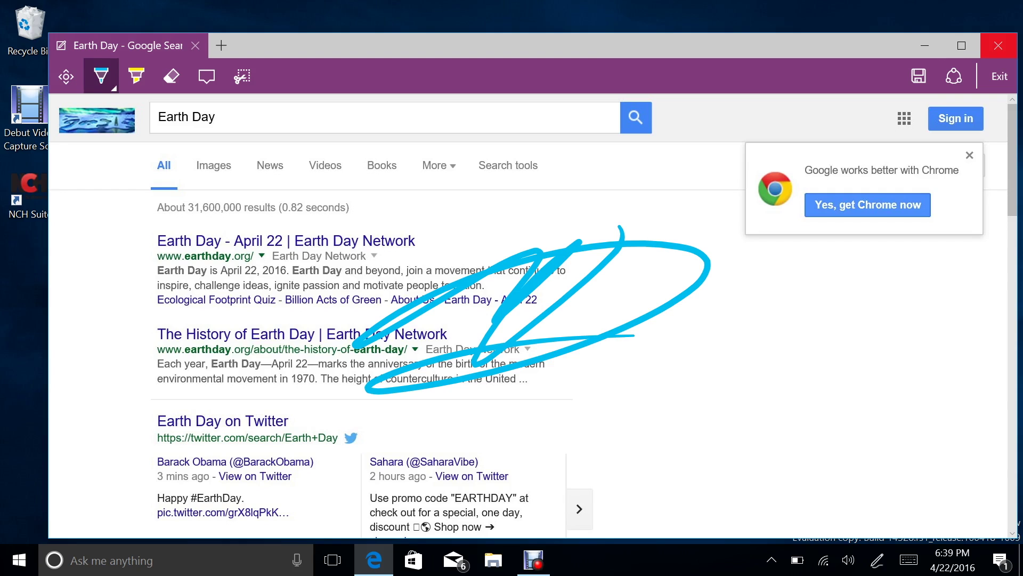
{"action": "left_click", "coordinate": [998, 45]}
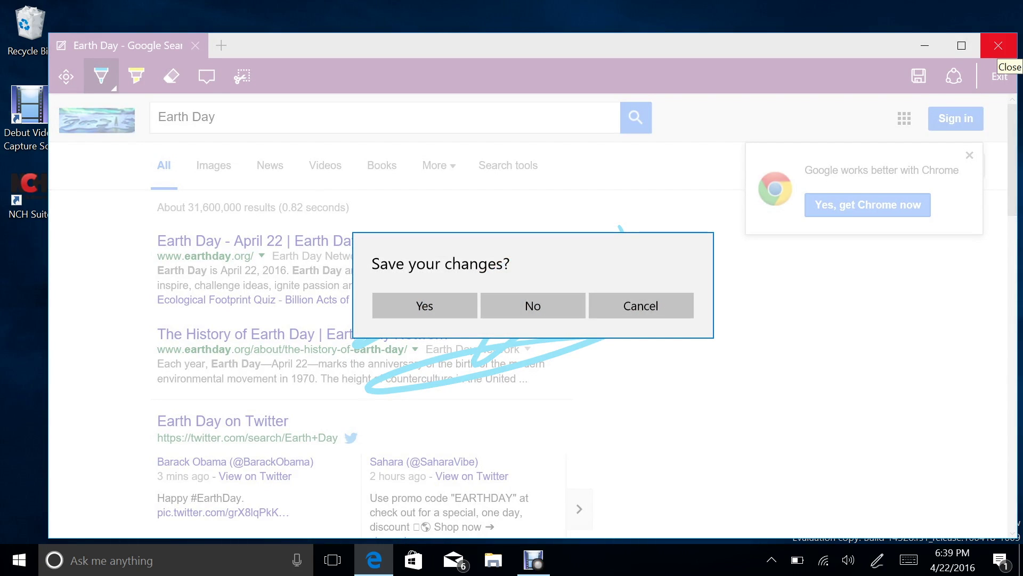
{"action": "left_click", "coordinate": [999, 45]}
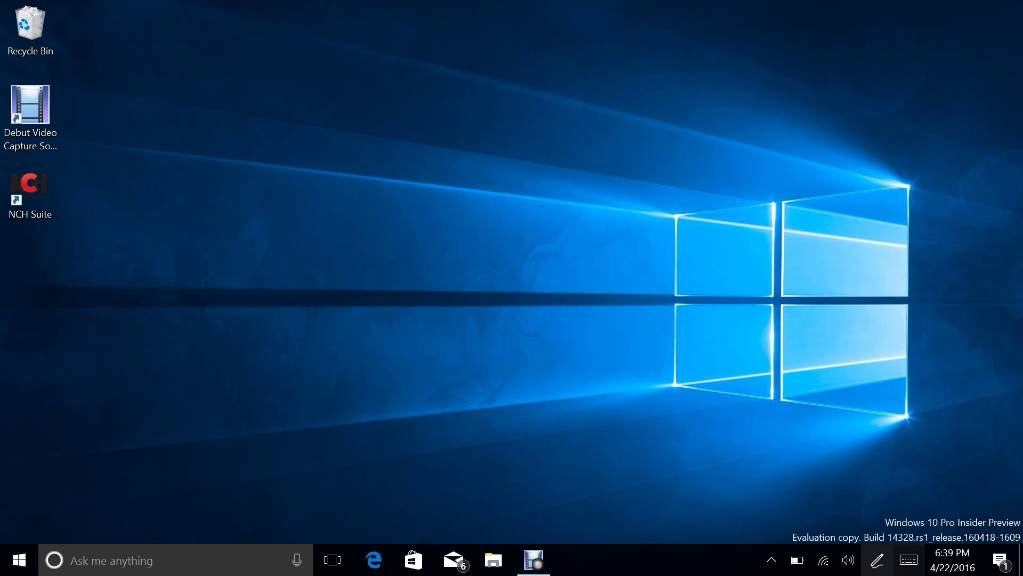
{"action": "left_click", "coordinate": [877, 560]}
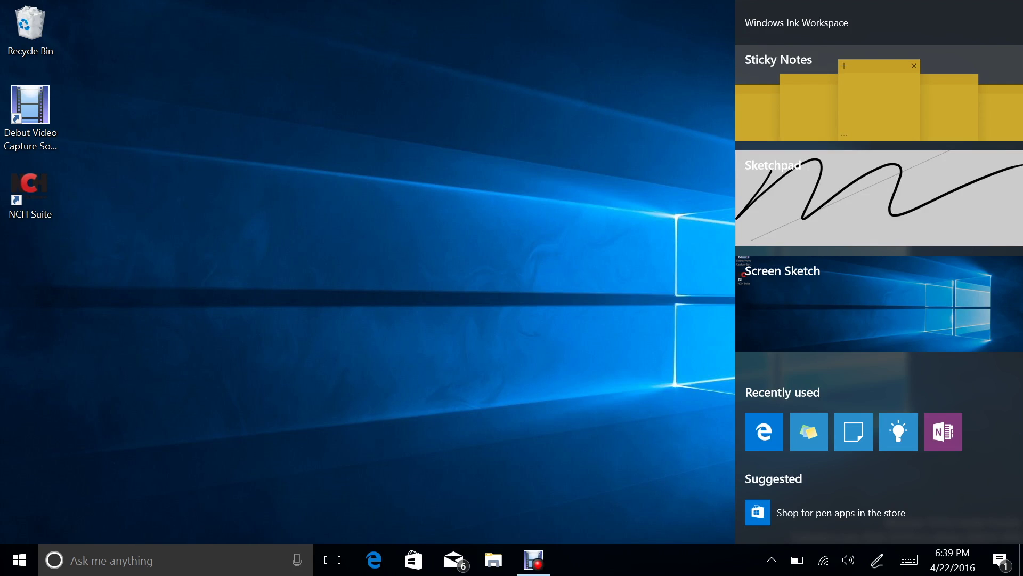
{"action": "left_click", "coordinate": [841, 512]}
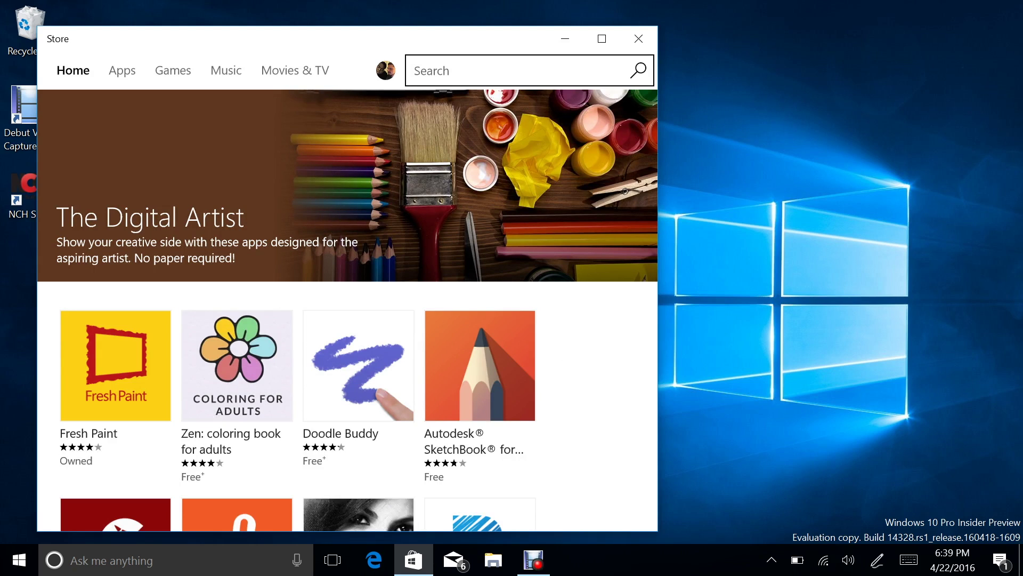
{"action": "scroll", "coordinate": [347, 304], "scroll_direction": "down", "scroll_amount": 3}
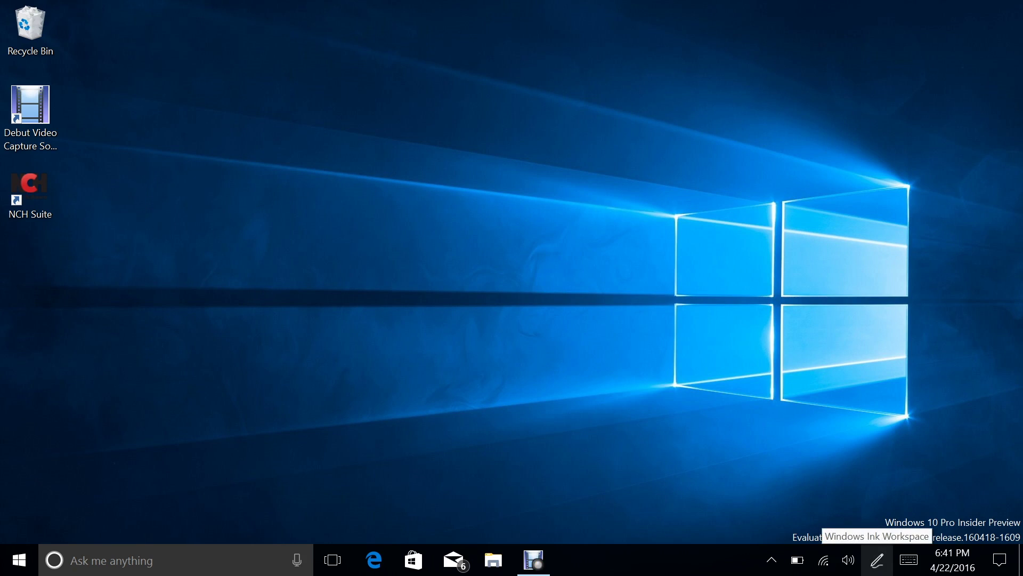
{"action": "left_click", "coordinate": [876, 560]}
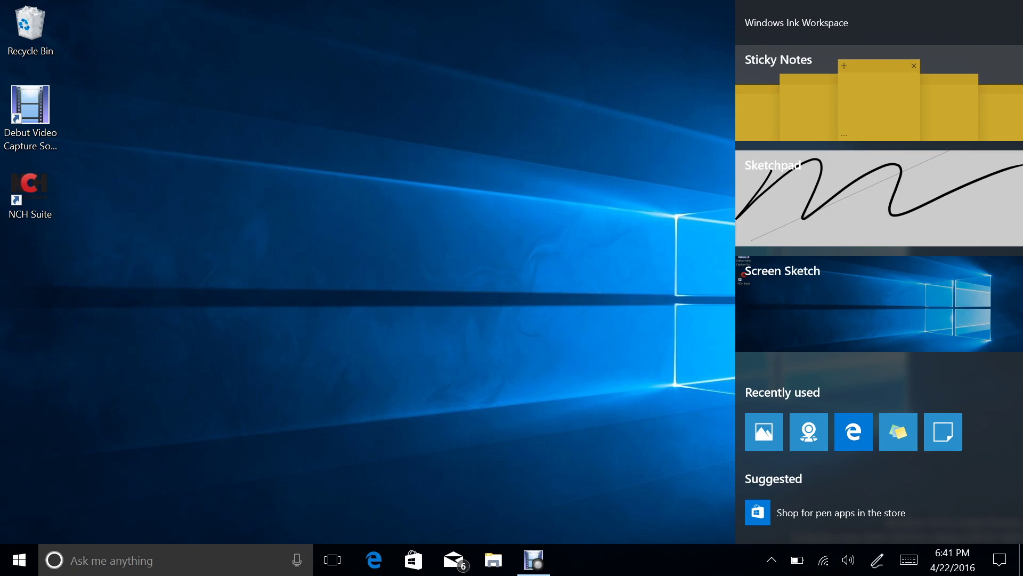
Open Maps from Recently used, then take a Screen Sketch of the Long Island map
{"action": "left_click", "coordinate": [809, 432]}
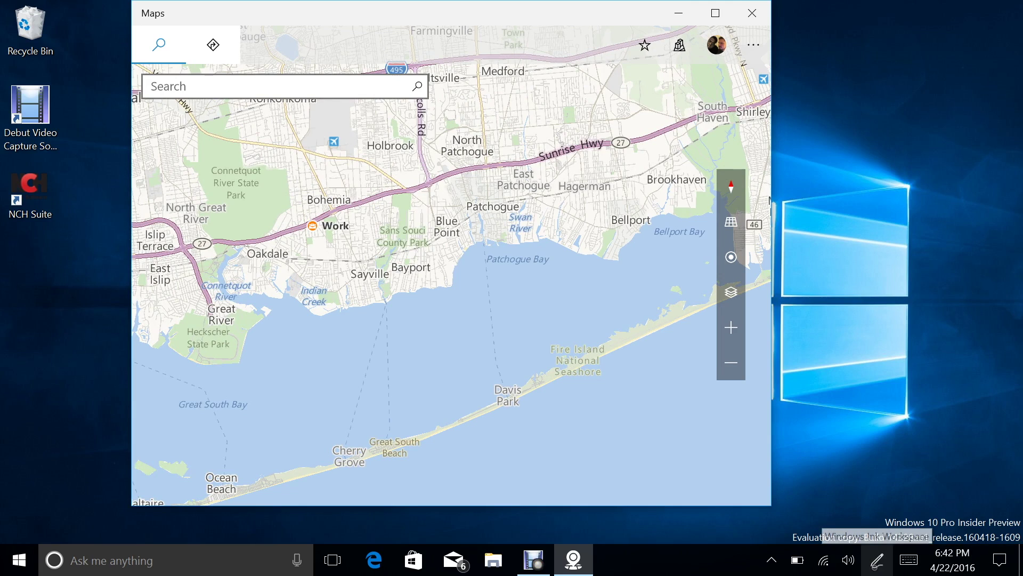
{"action": "left_click", "coordinate": [877, 560]}
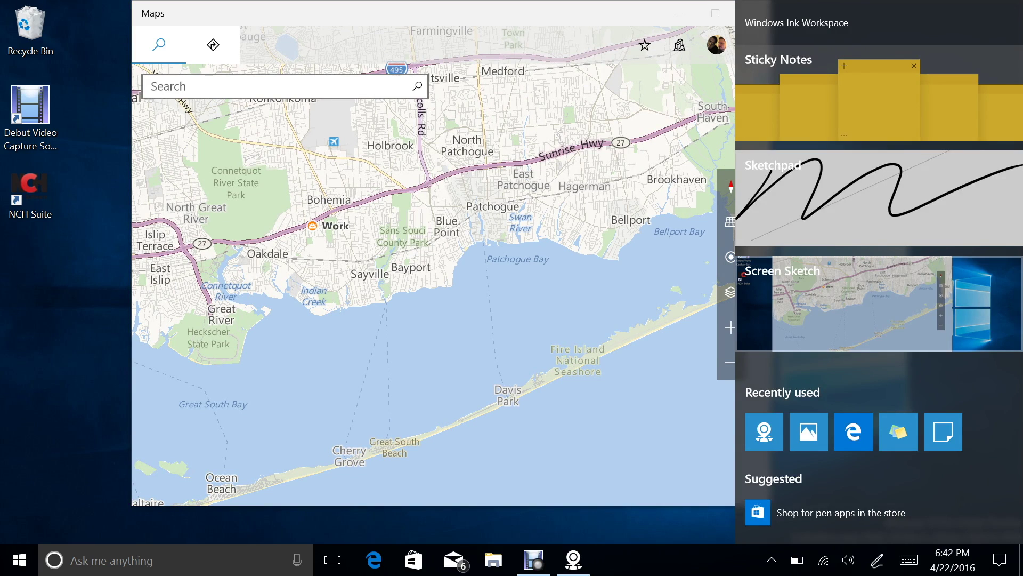
{"action": "left_click", "coordinate": [880, 304]}
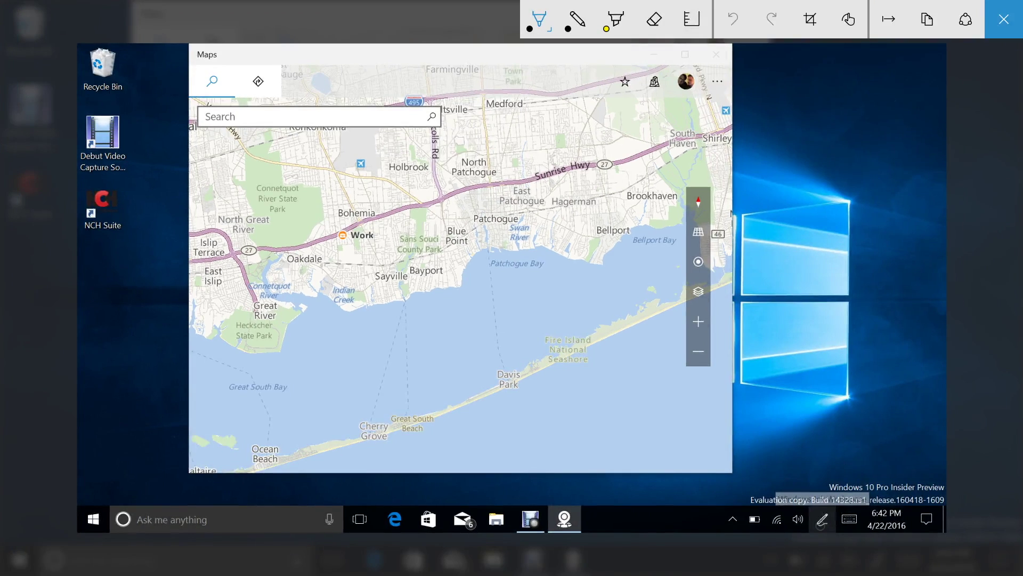
Draw a black stroke on the map screenshot, close Screen Sketch discarding it, and reopen Ink Workspace
{"action": "mouse_move", "coordinate": [463, 200]}
{"action": "left_mouse_down"}
{"action": "mouse_move", "coordinate": [516, 155]}
{"action": "mouse_move", "coordinate": [682, 329]}
{"action": "left_mouse_up"}
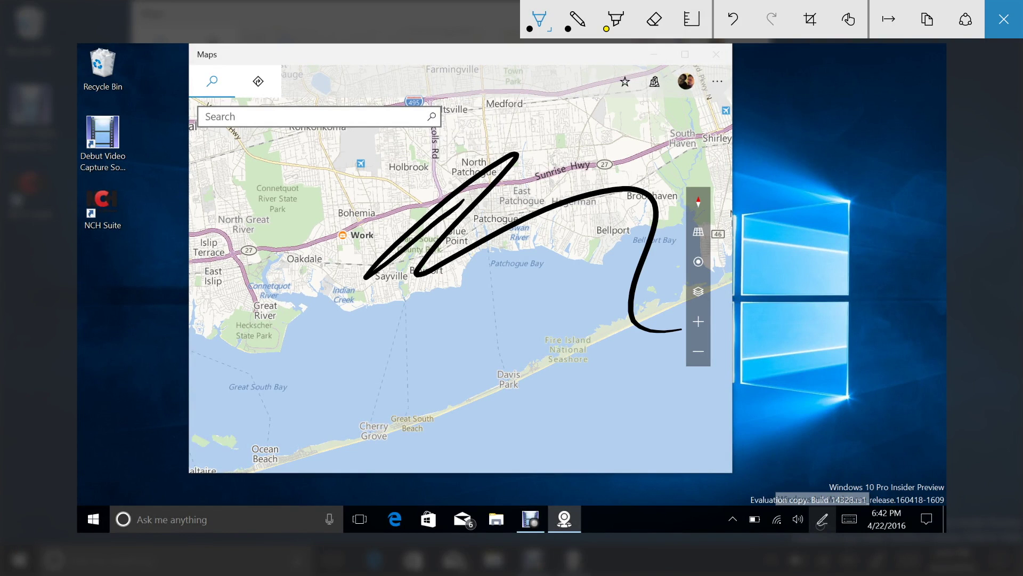
{"action": "left_click", "coordinate": [1004, 20]}
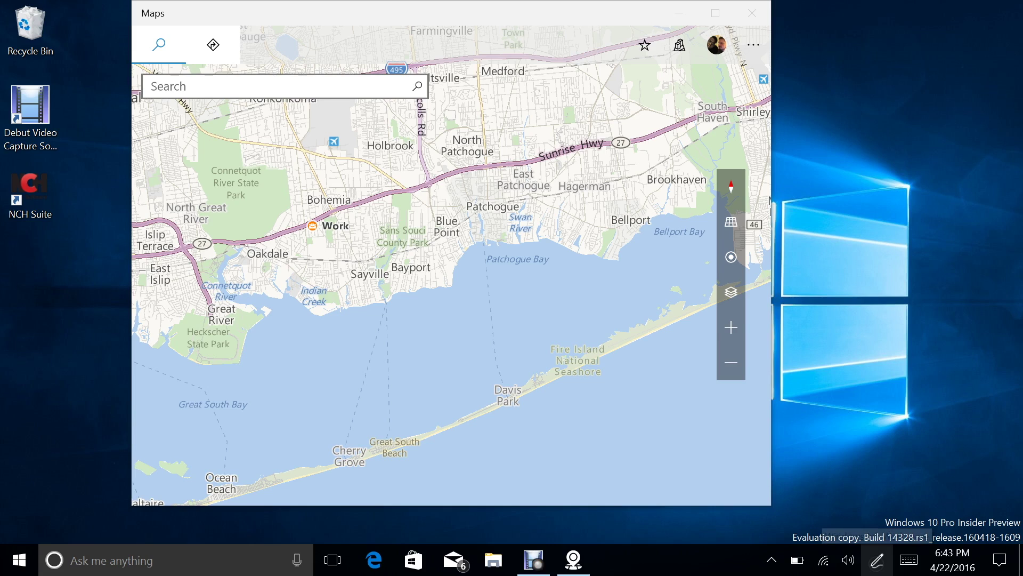
{"action": "left_click", "coordinate": [877, 559]}
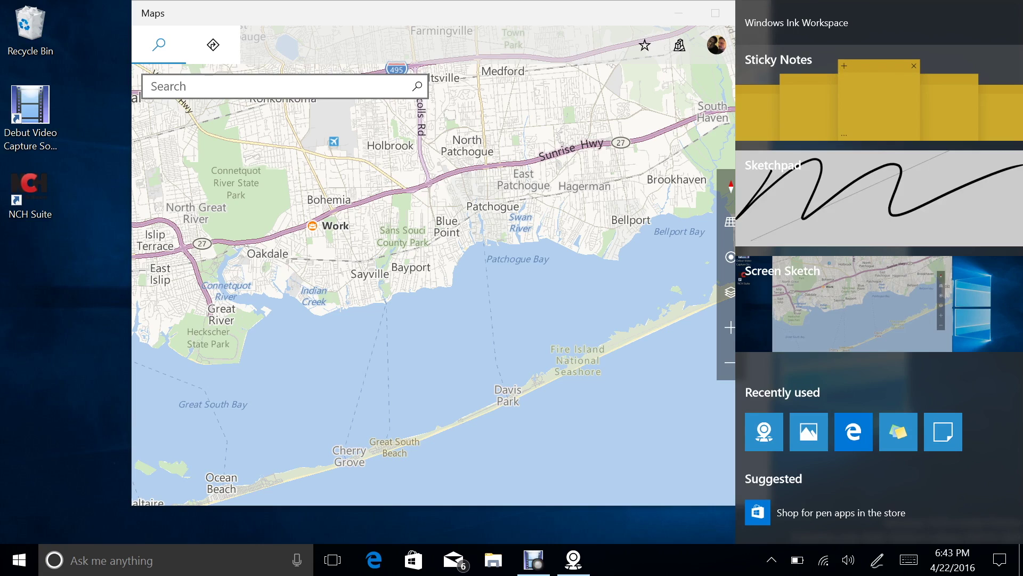